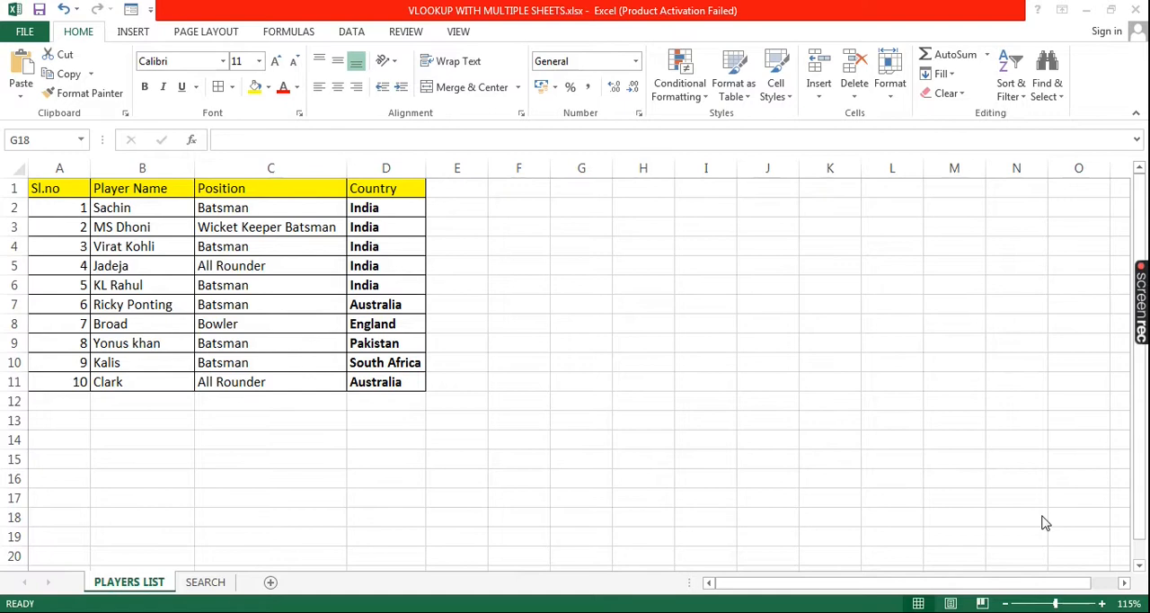
Examine the column layout of the PLAYERS LIST sheet and the player names and empty COUNTRY cells on the SEARCH sheet
click(60, 188)
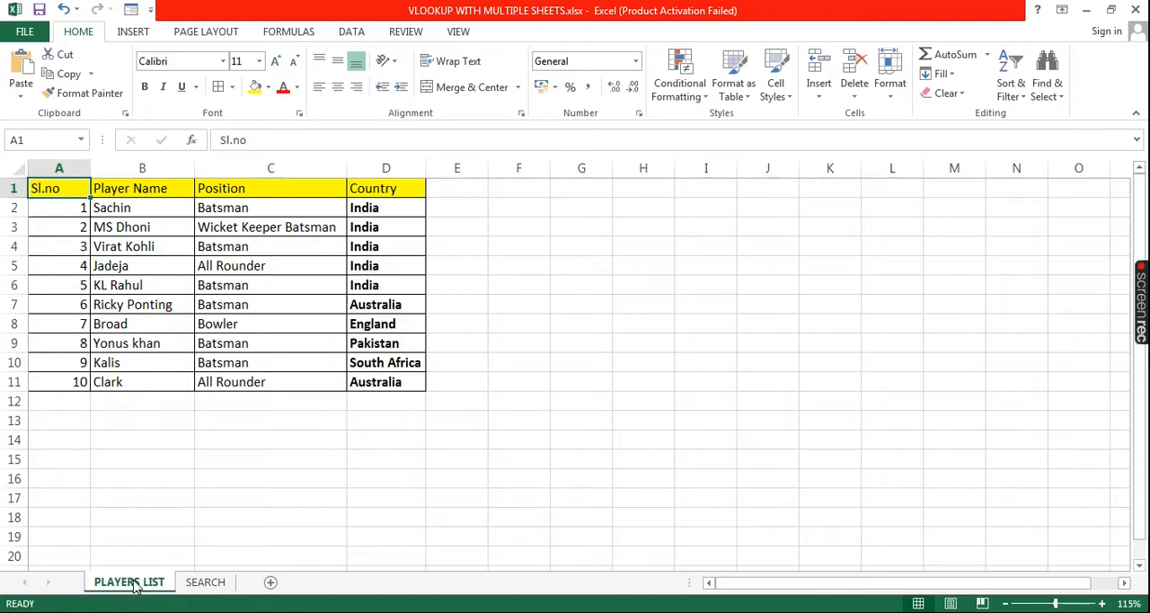
click(212, 585)
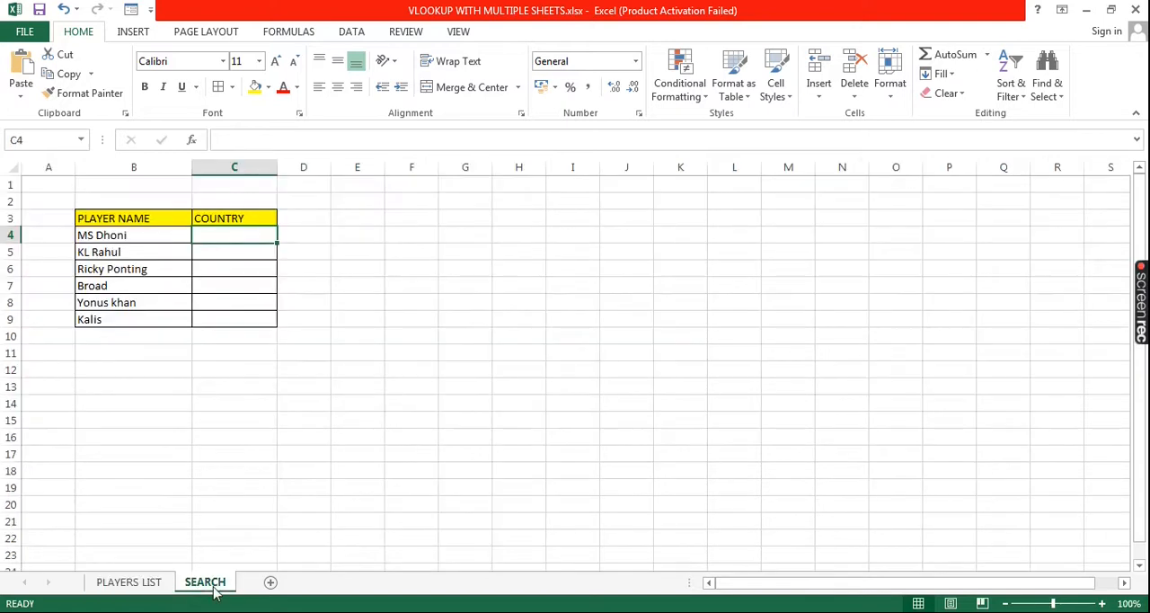
click(159, 583)
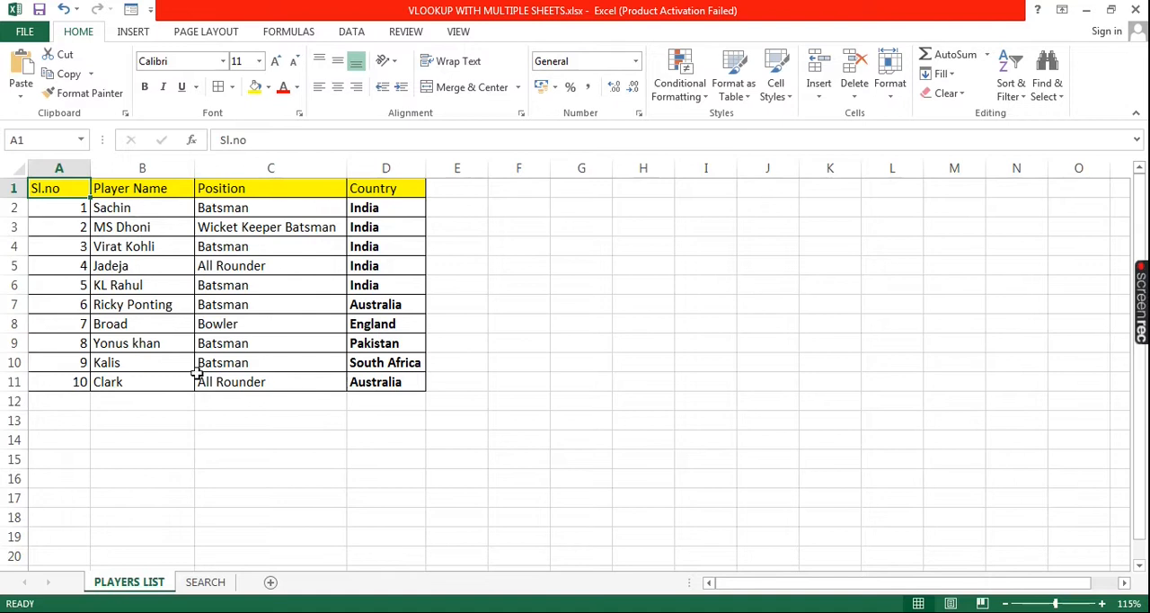
click(142, 168)
click(252, 166)
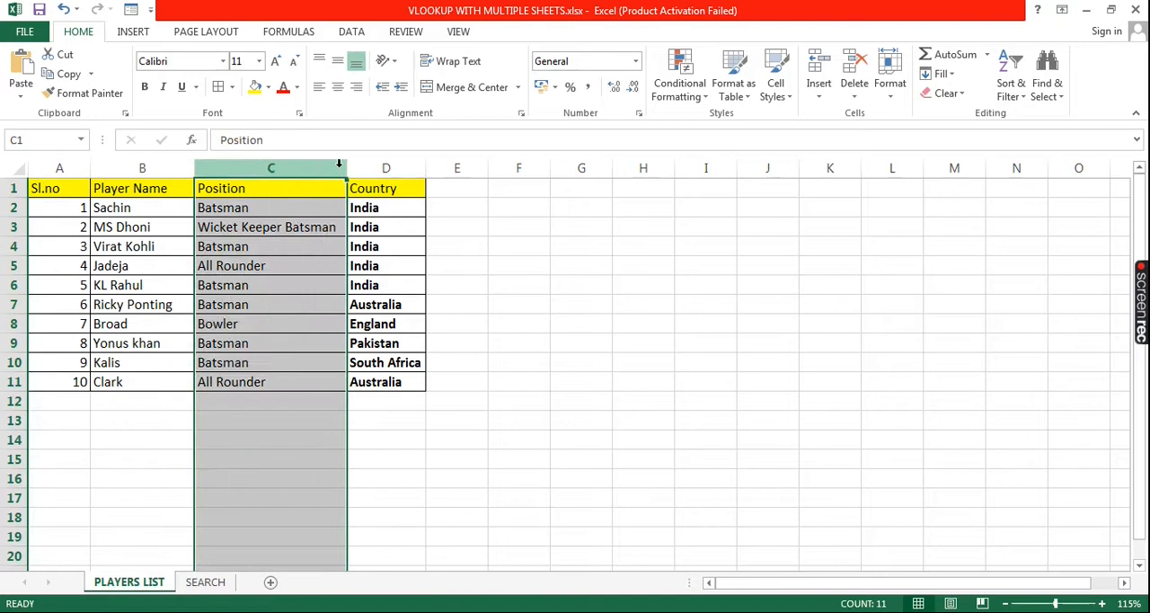
click(387, 166)
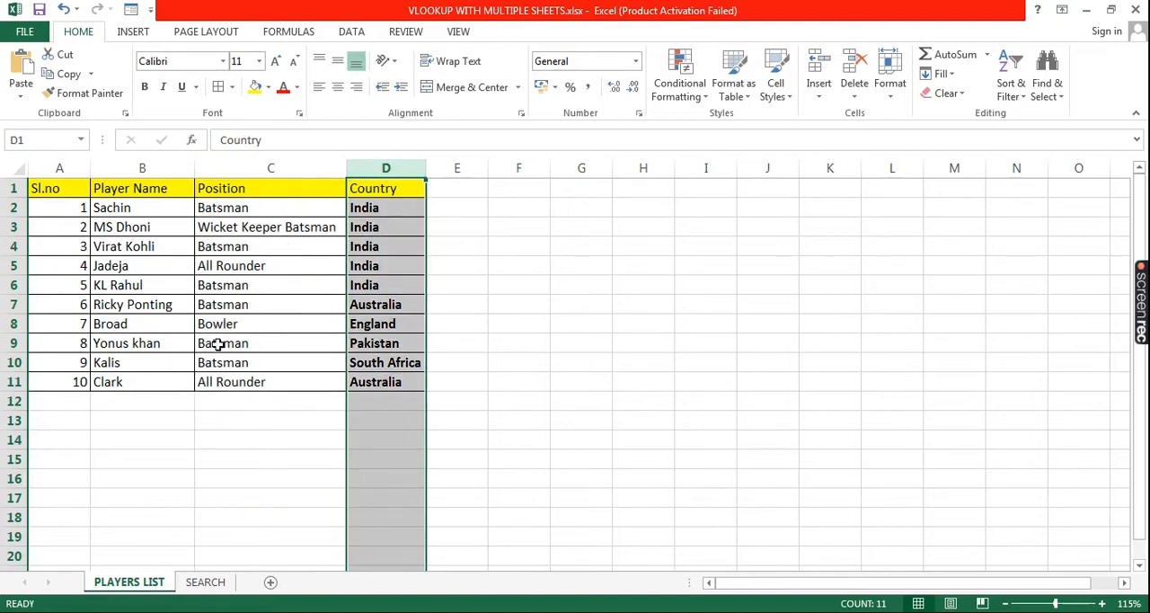
click(205, 582)
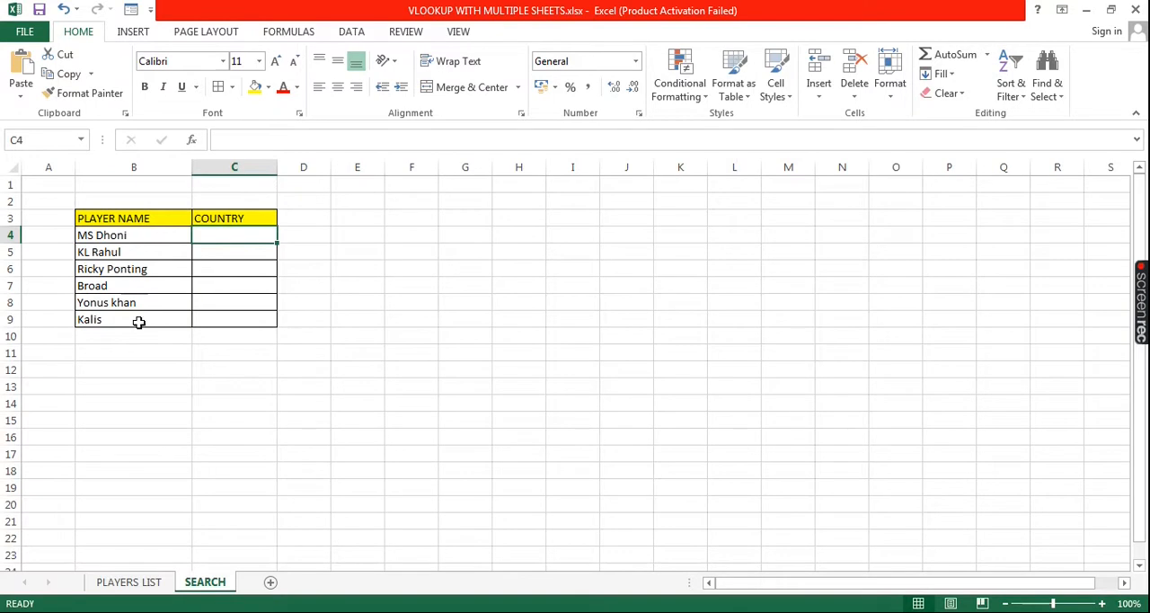
click(231, 218)
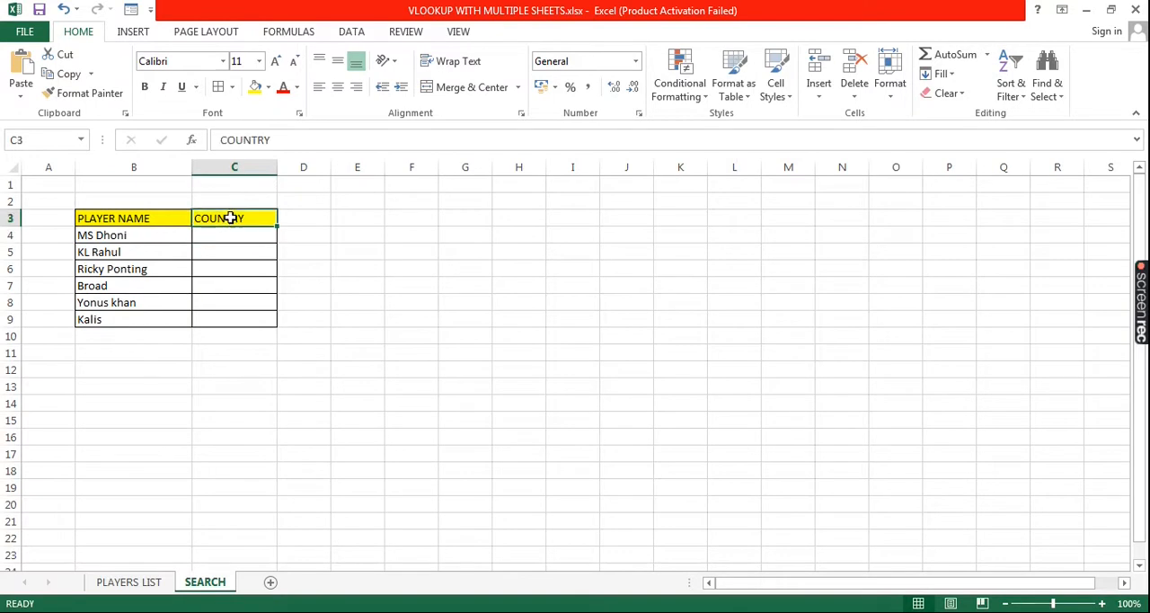
click(235, 236)
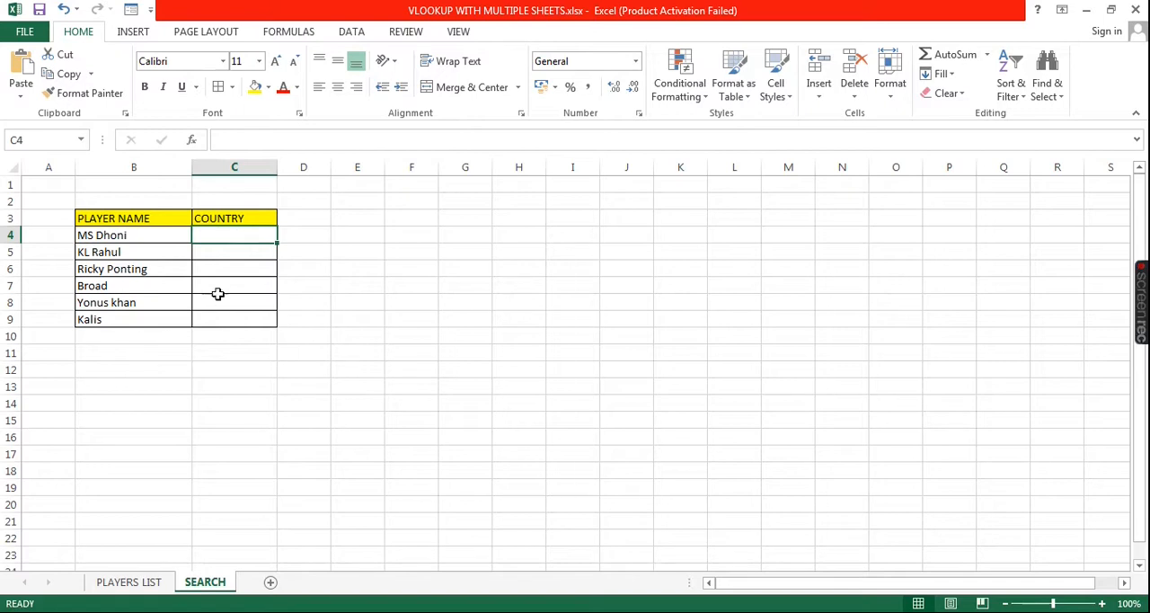
click(222, 267)
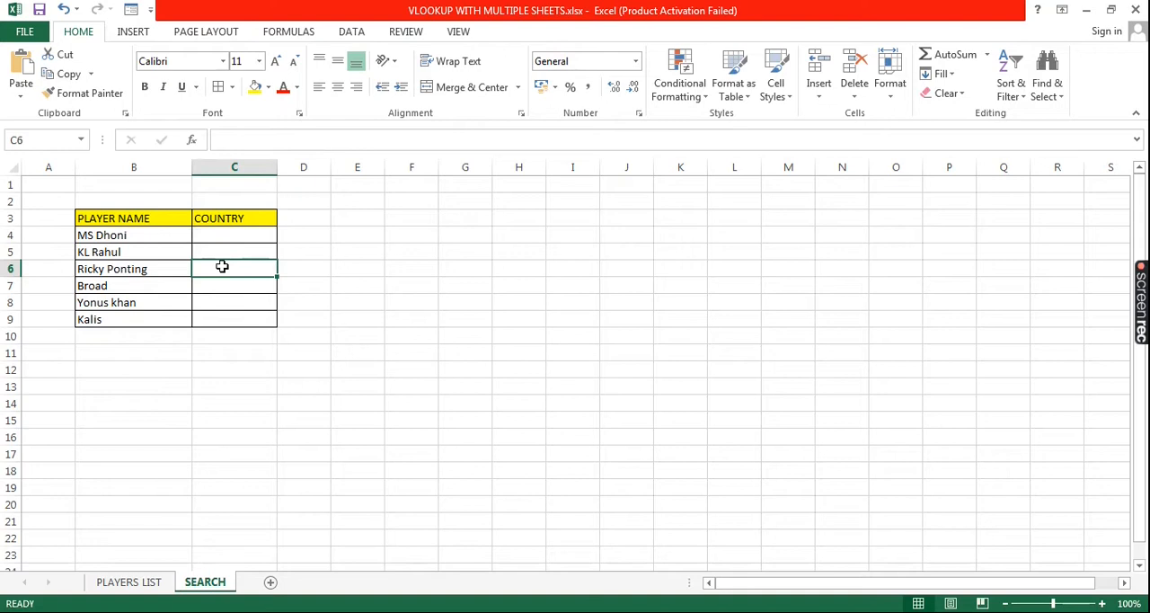
click(212, 315)
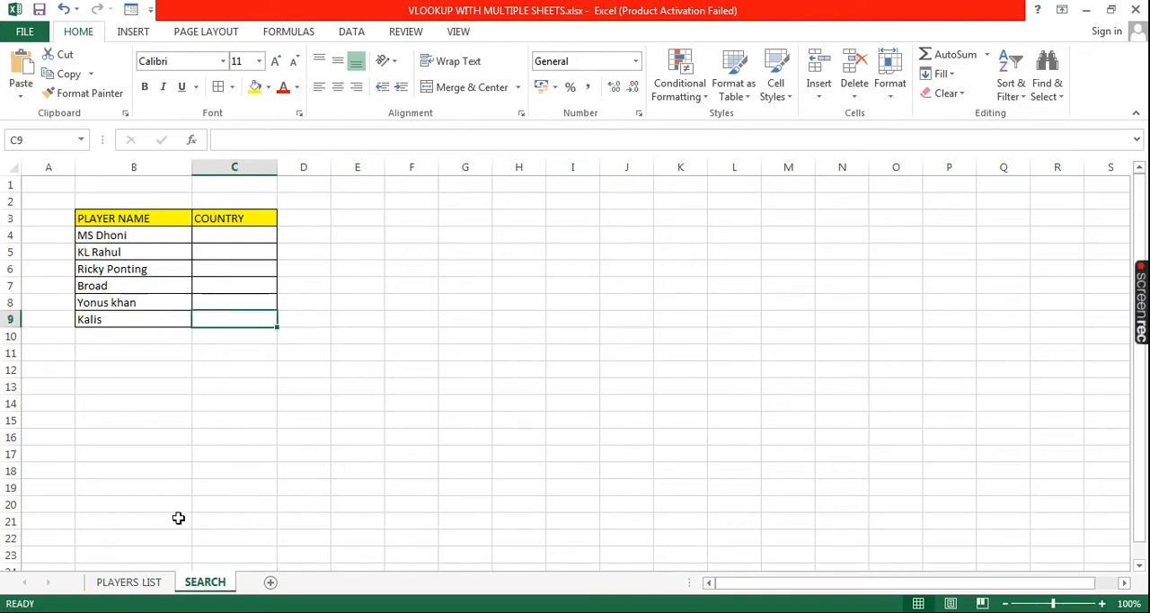
click(146, 582)
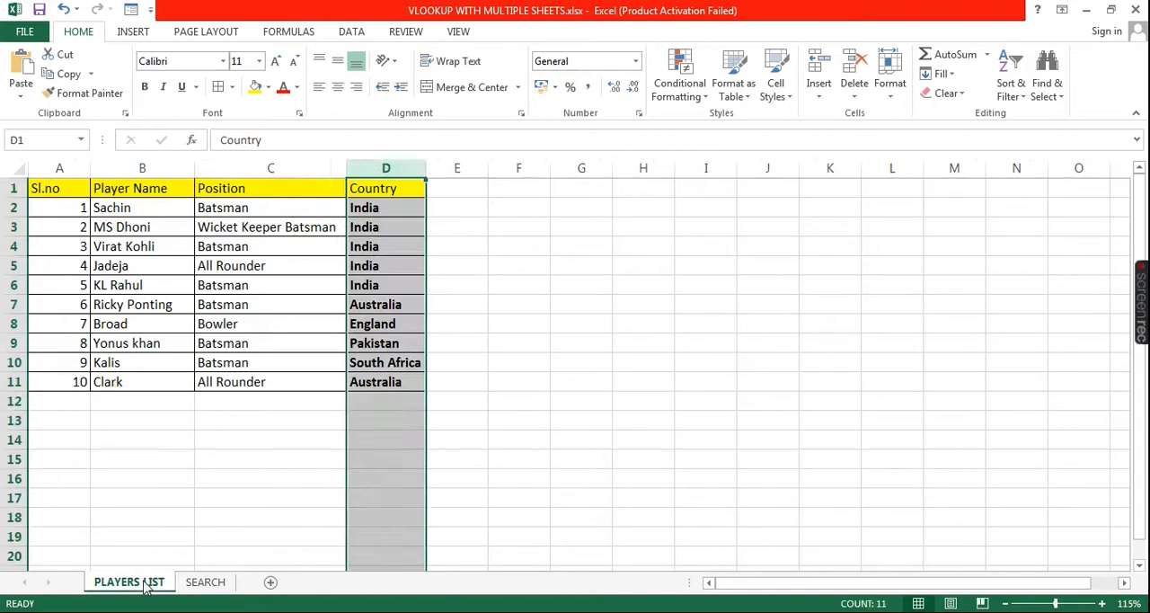
click(254, 434)
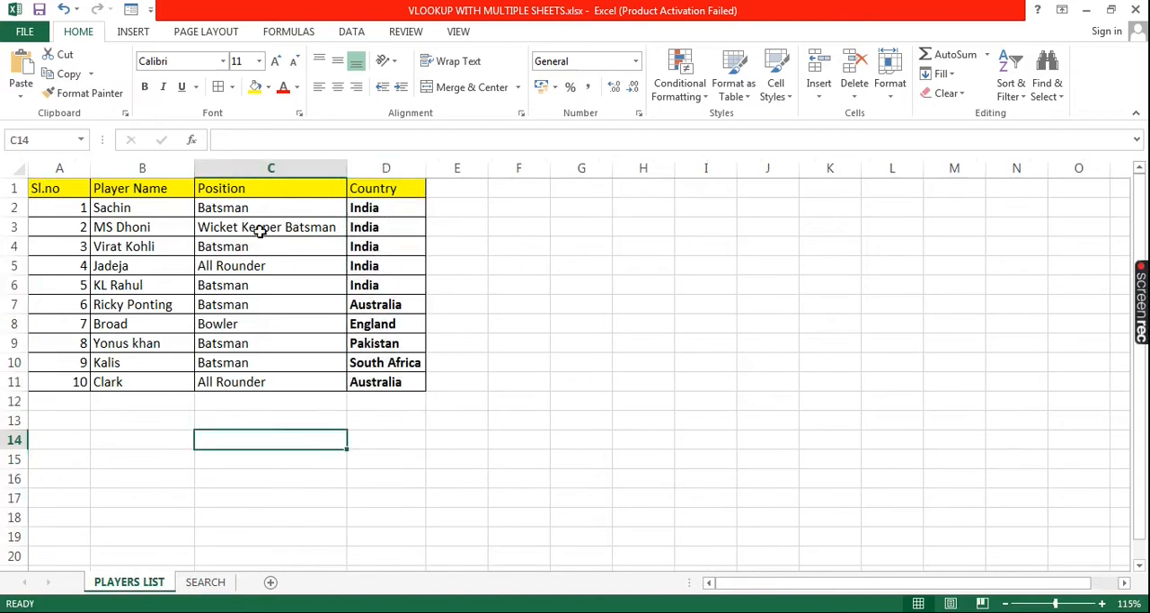
Start a VLOOKUP formula in cell C4 of the SEARCH sheet with B4 as the lookup value
click(206, 582)
click(227, 236)
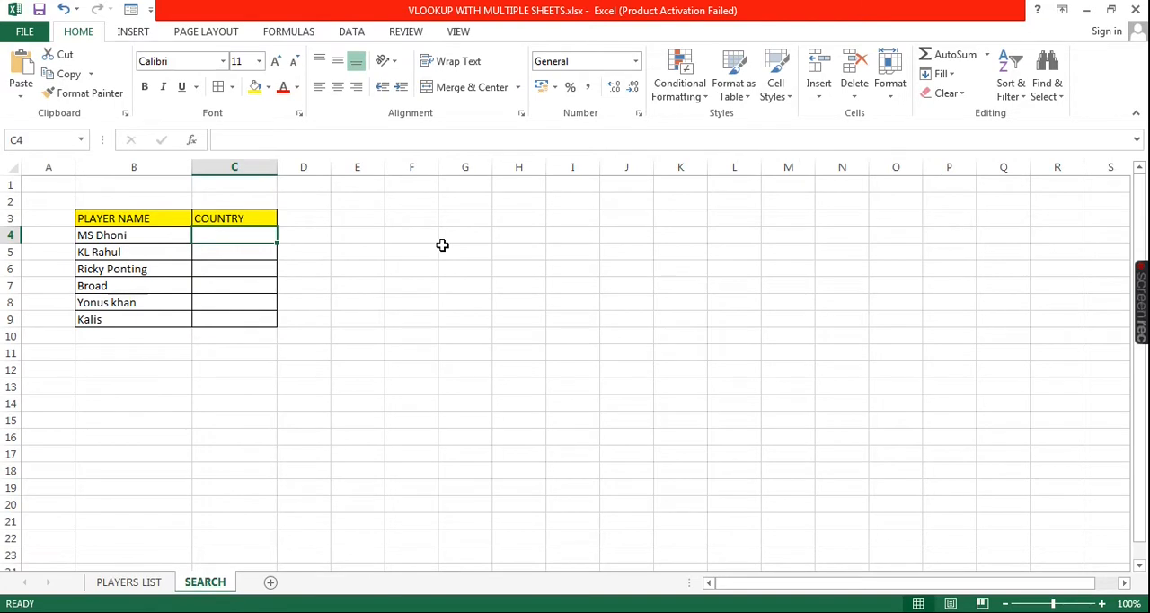
text(=VLO)
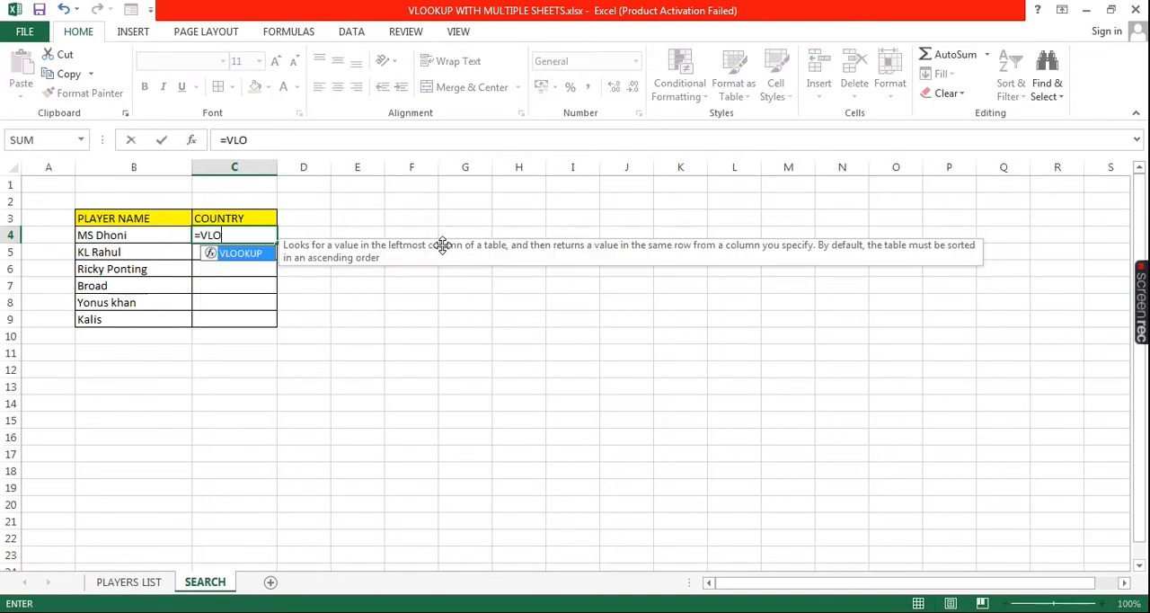
text(O)
key(Tab)
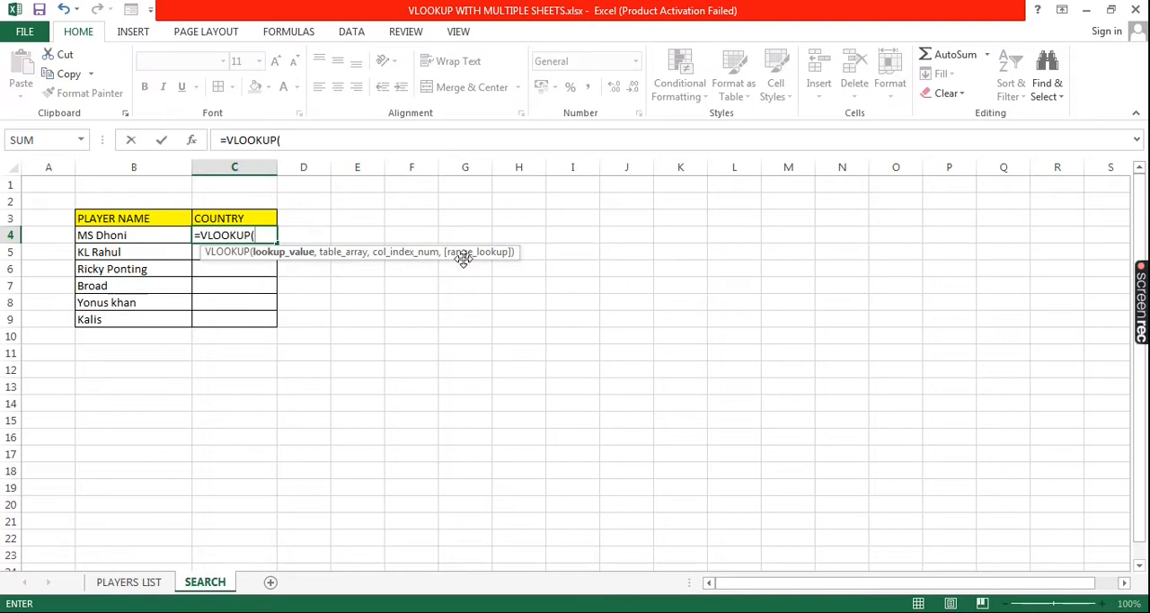
click(143, 234)
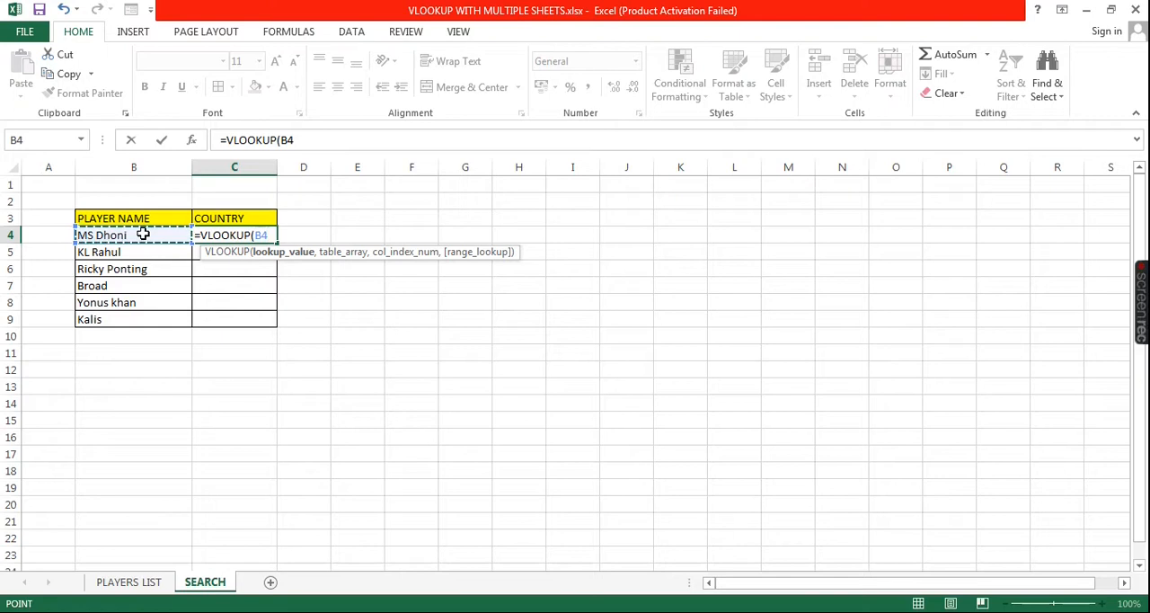
text(,)
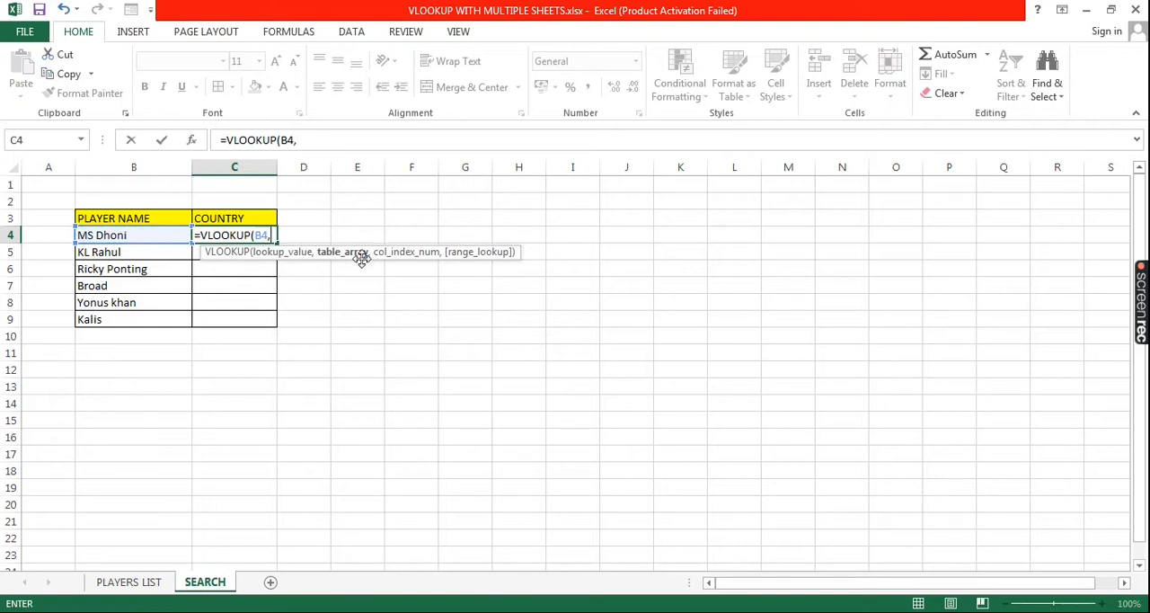
Set the VLOOKUP table array to the range B1:D11 on the PLAYERS LIST sheet
click(151, 584)
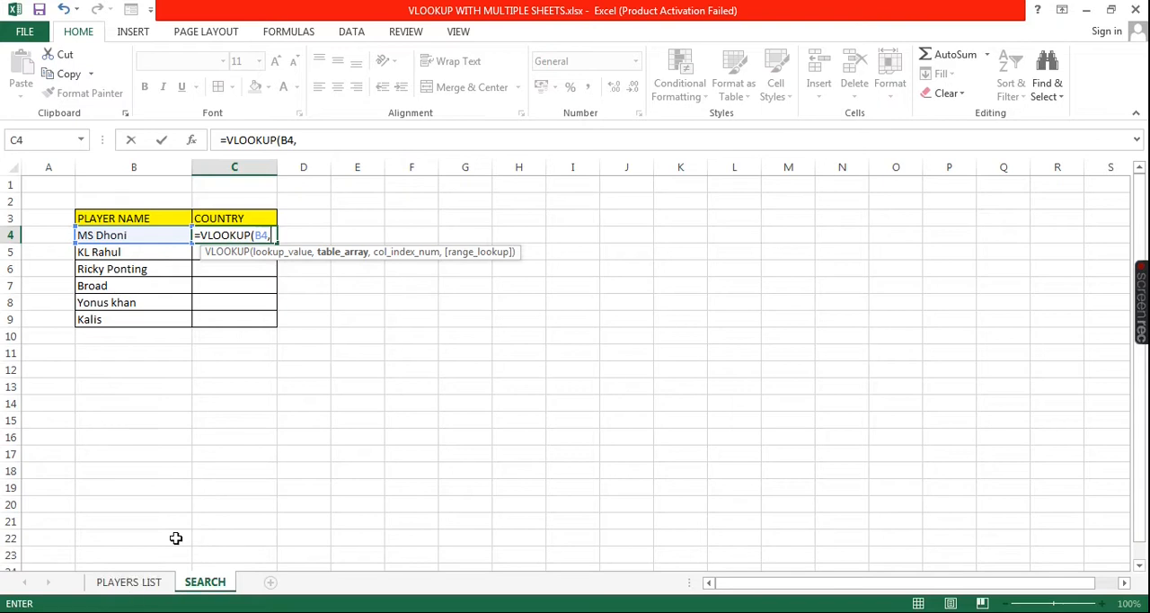
click(141, 584)
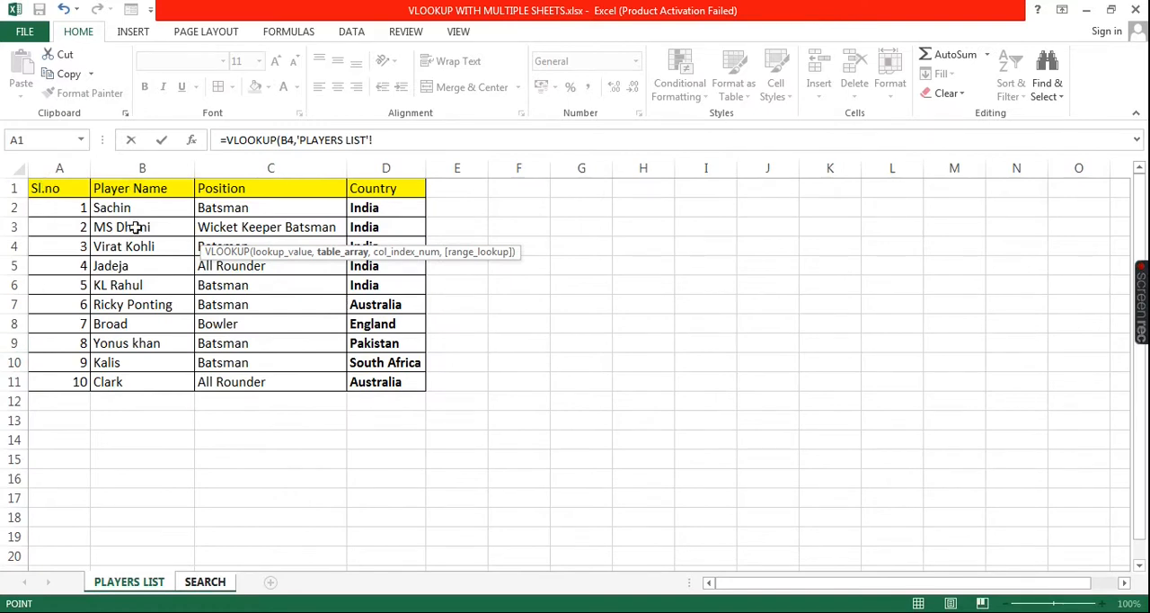
drag(136, 188, 371, 382)
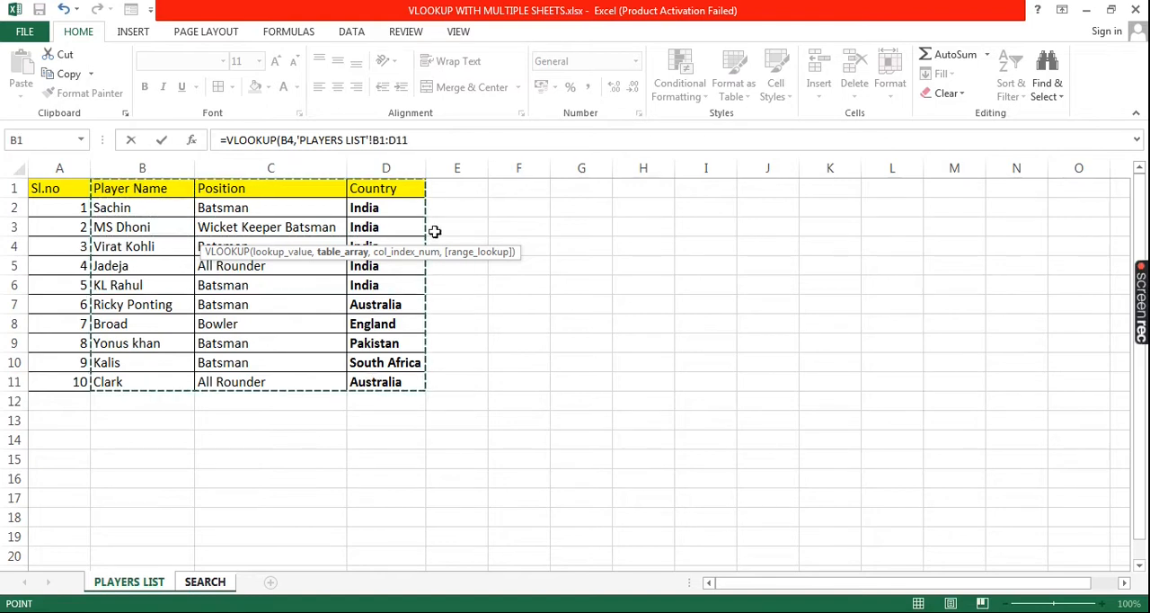
click(414, 140)
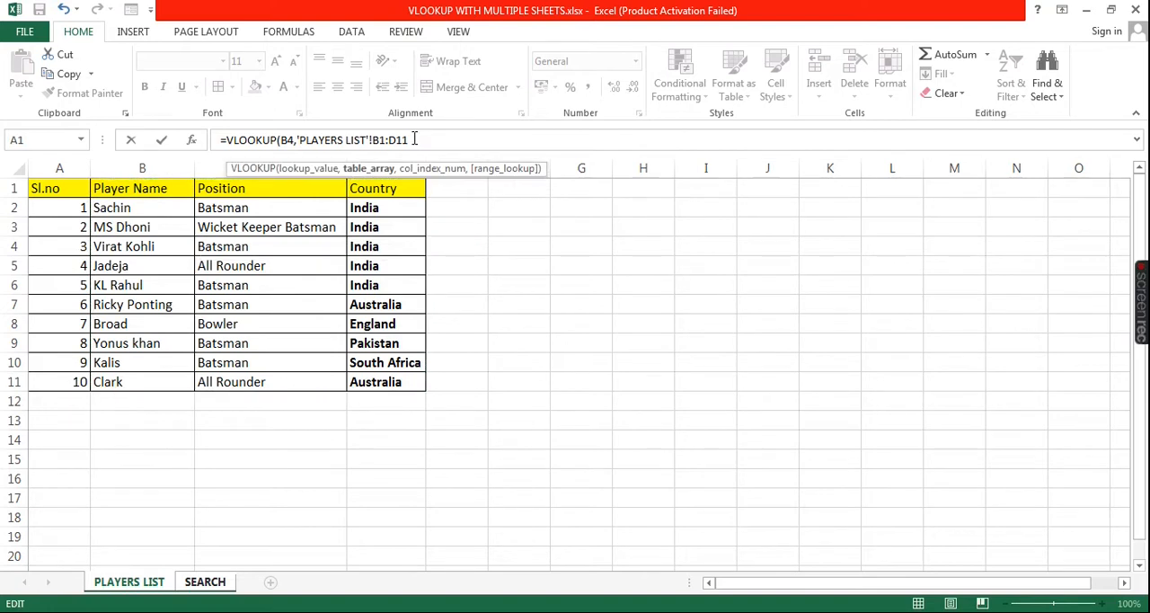
Complete the VLOOKUP formula with column index 3 and FALSE for an exact match
text(,3)
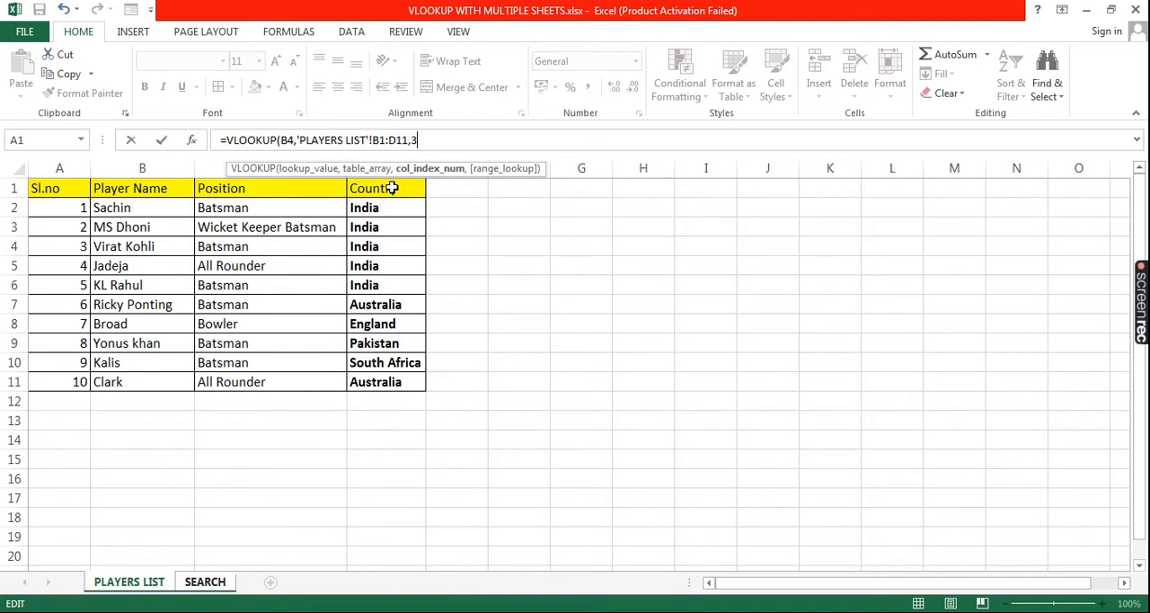
text(,)
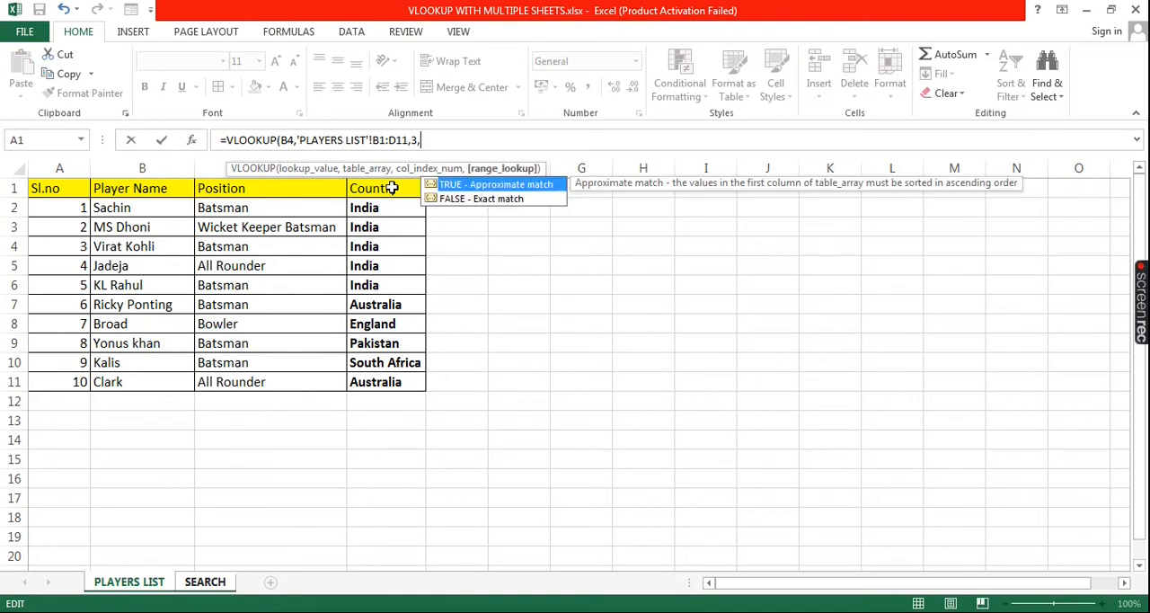
double_click(461, 200)
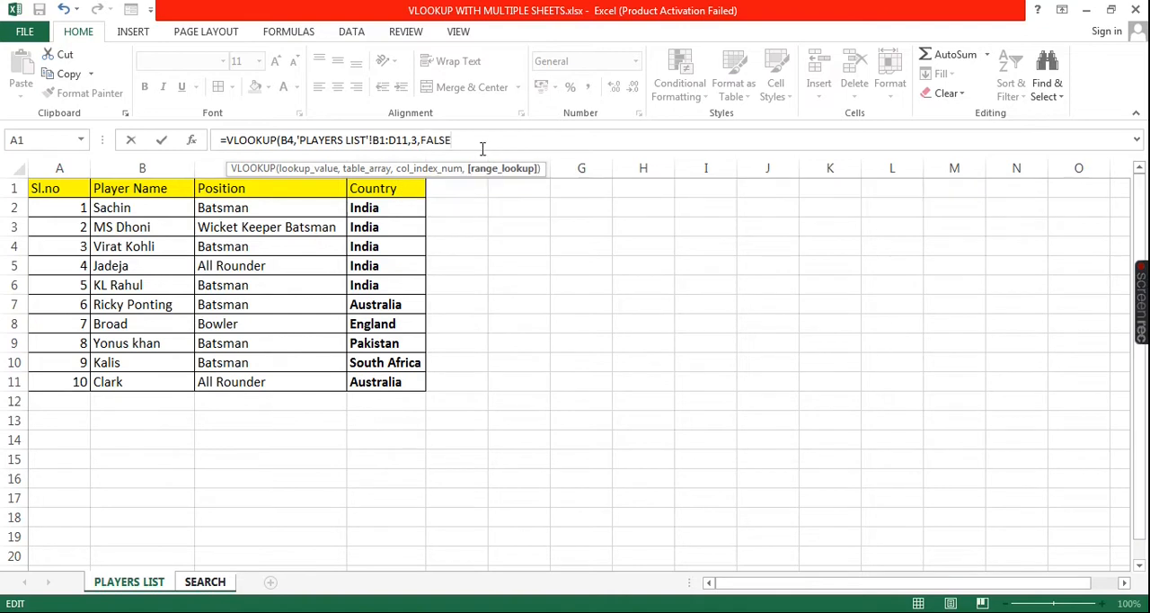
text())
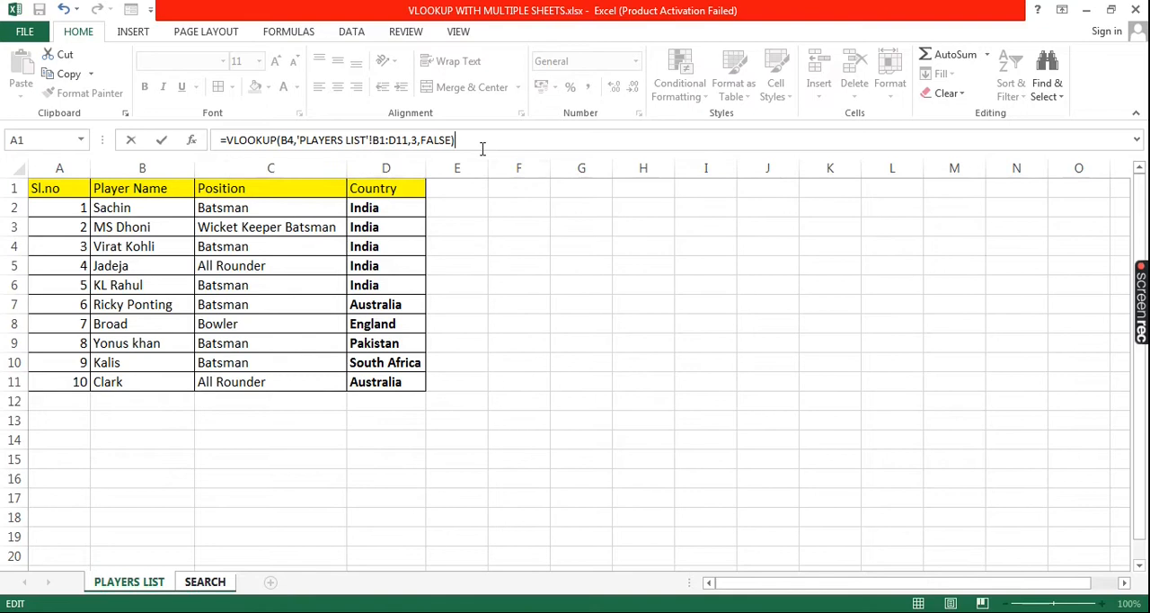
key(Return)
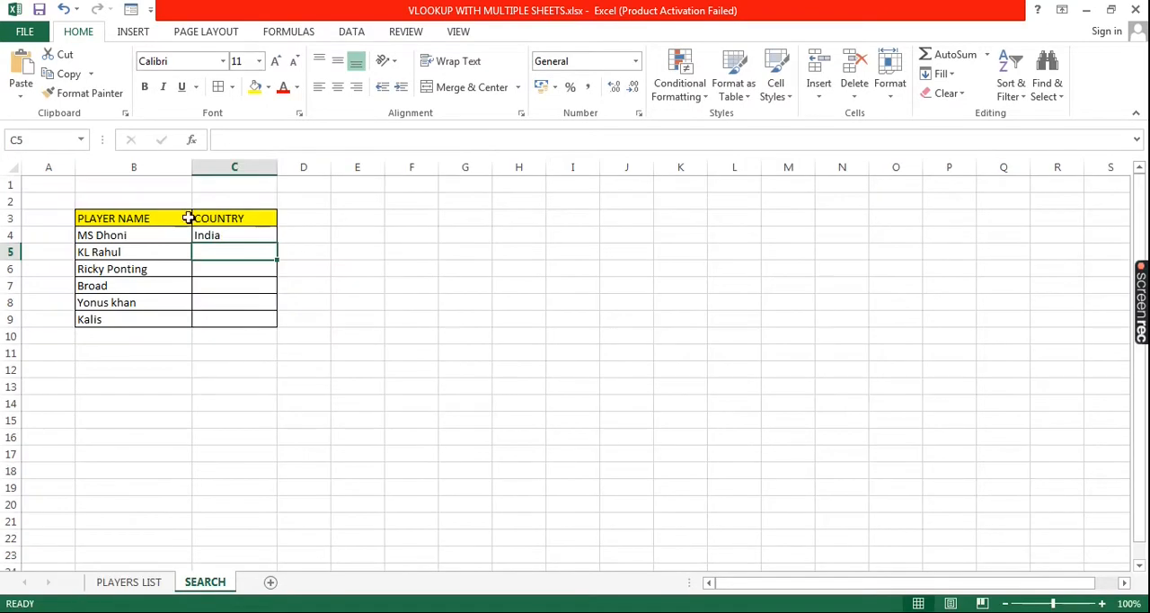
Fill the country VLOOKUP formula from C4 down through C9 and check the copied formulas
click(221, 234)
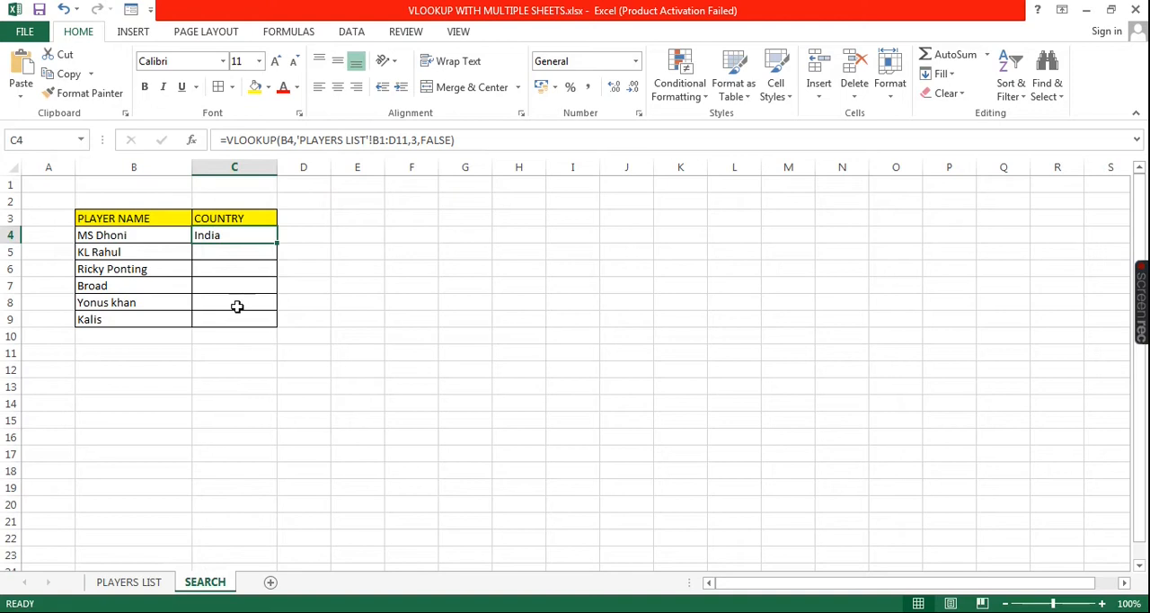
click(139, 255)
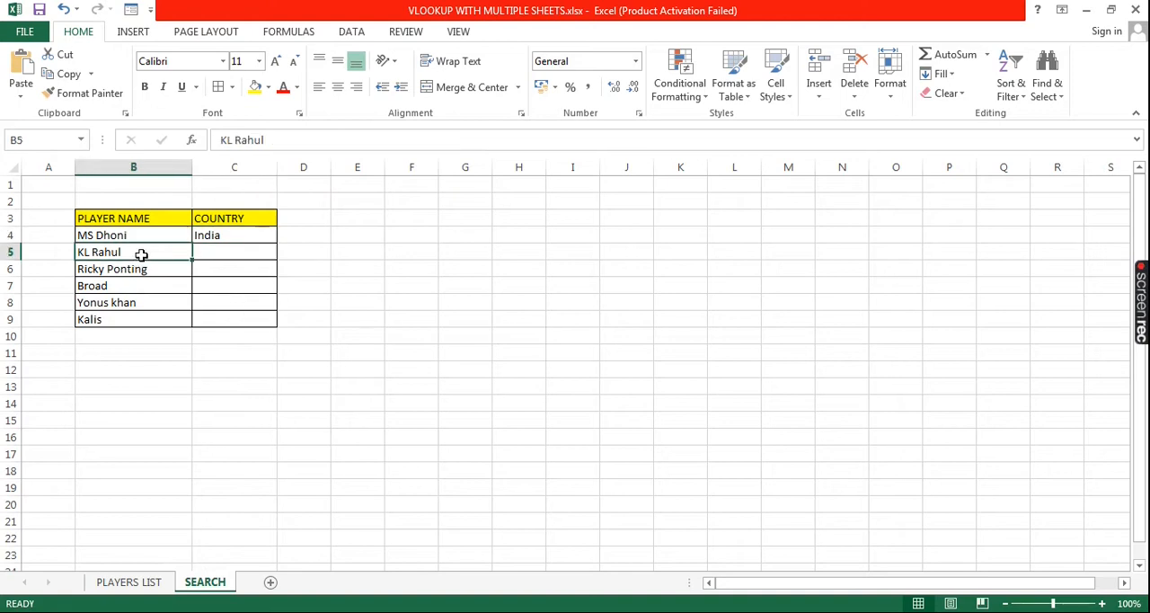
click(235, 239)
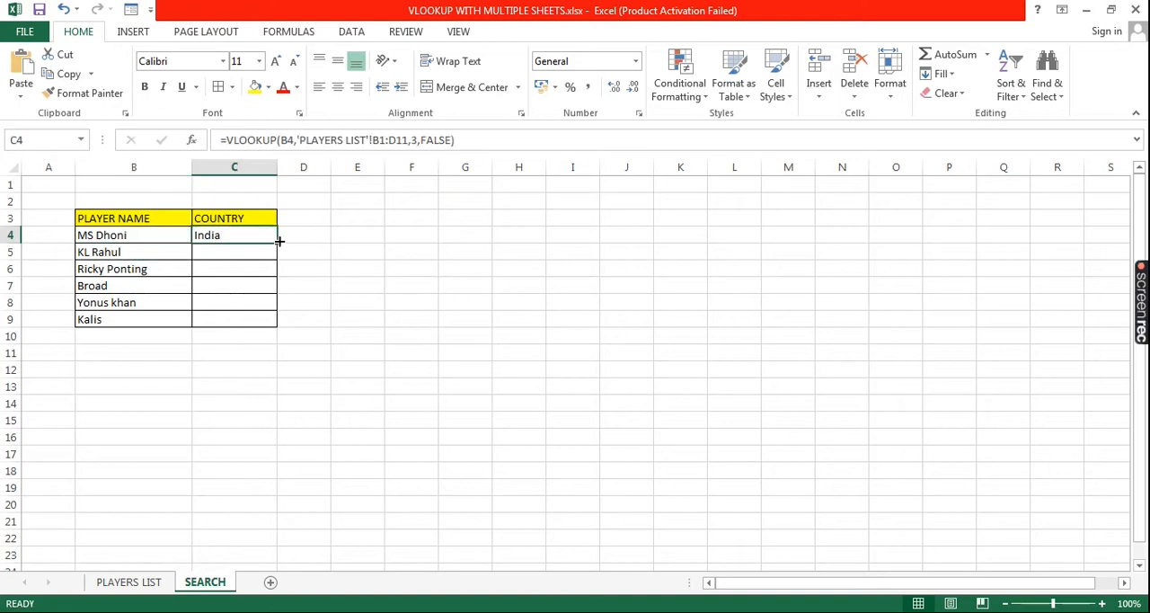
drag(279, 241, 275, 326)
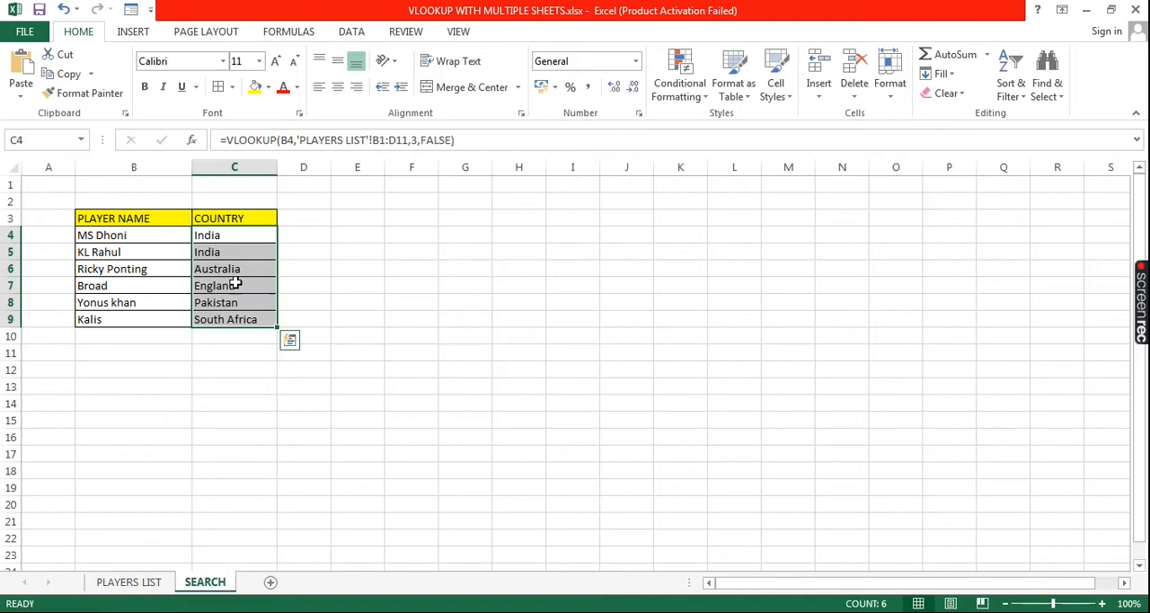
click(226, 255)
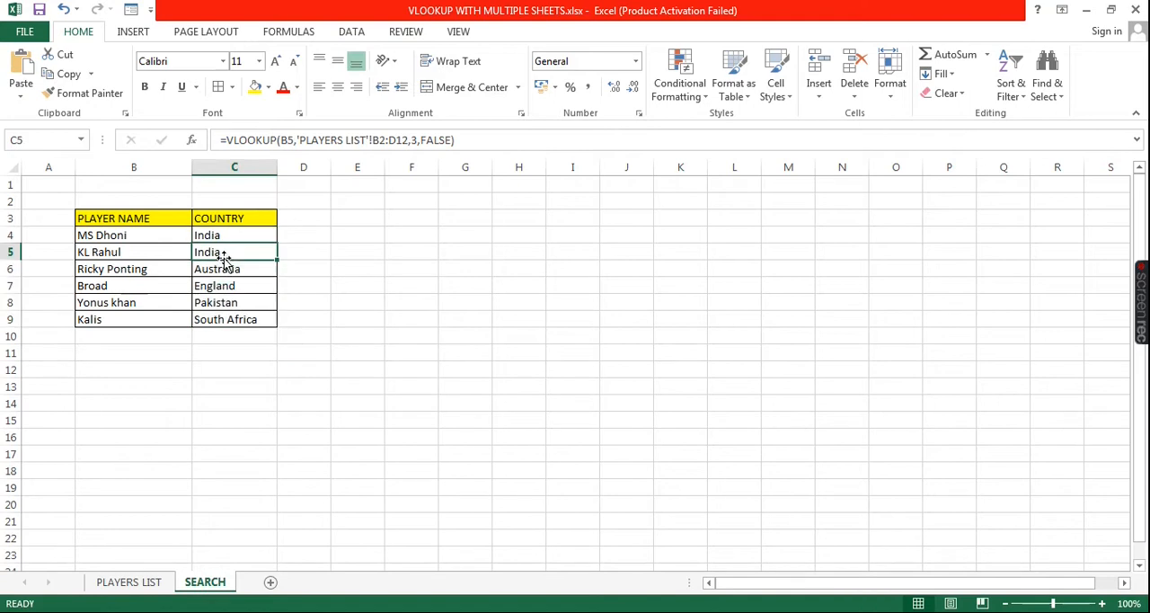
click(216, 272)
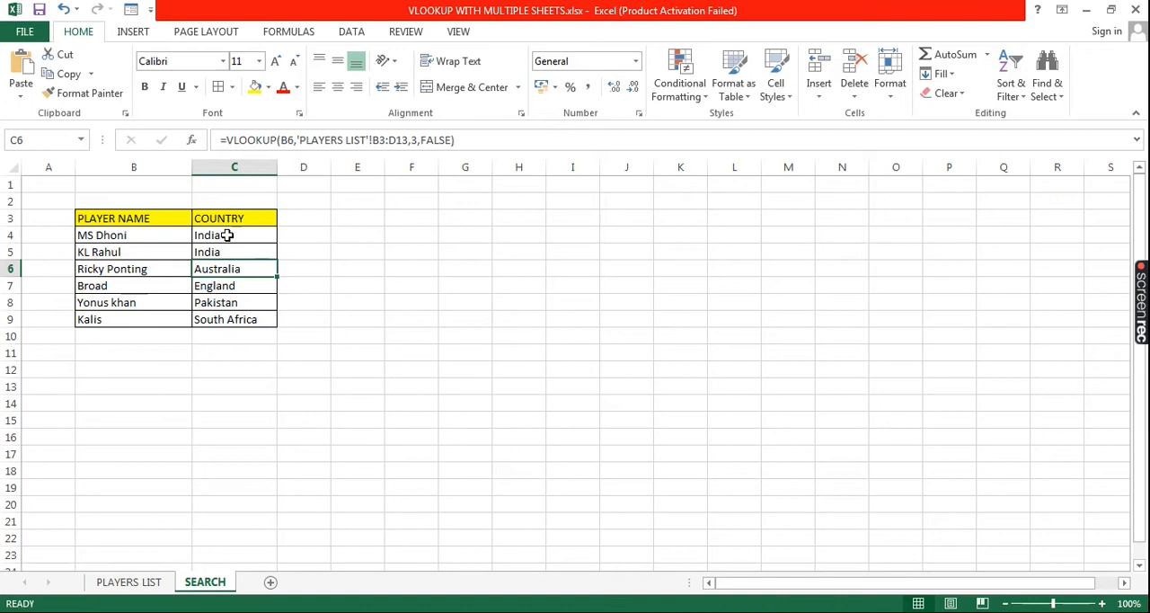
click(226, 235)
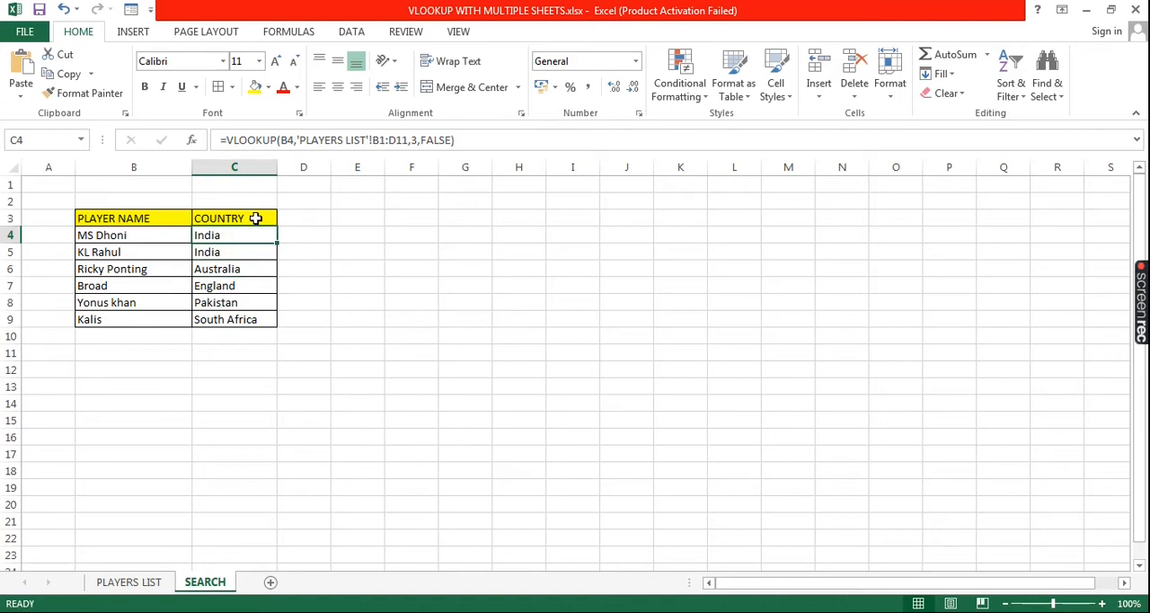
Change the column index of the VLOOKUP formula in C4 to 2
click(256, 217)
click(255, 236)
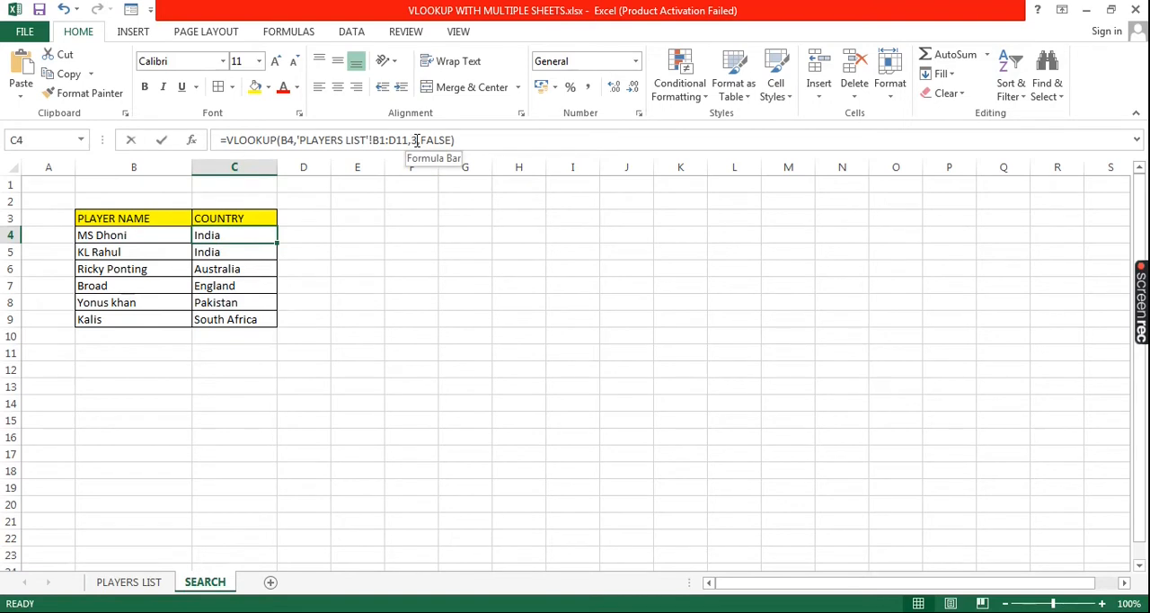
click(417, 141)
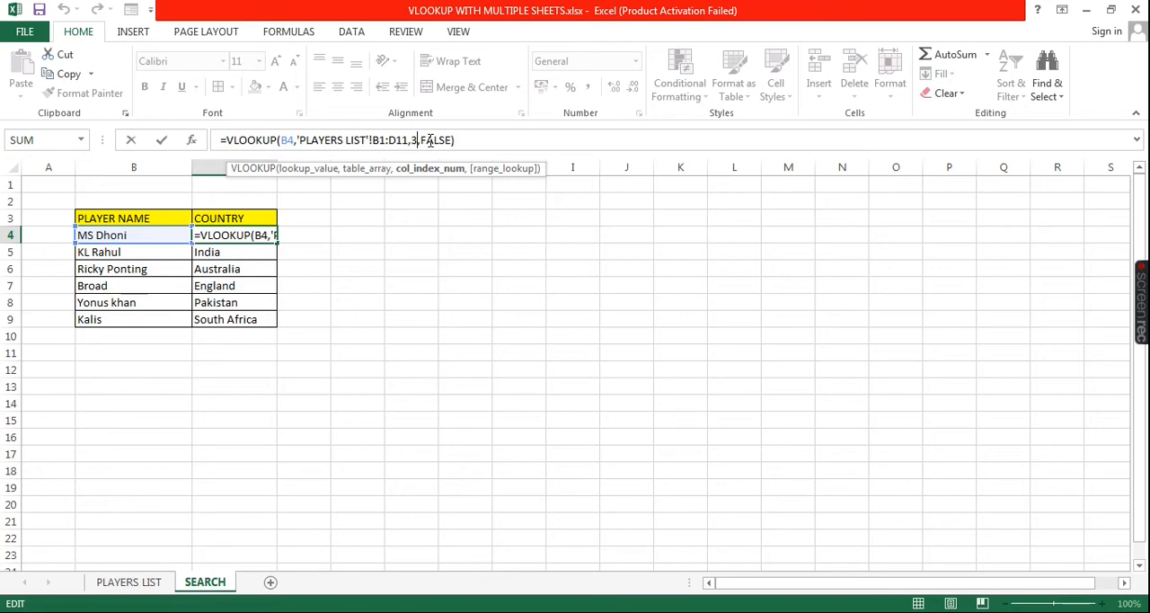
key(BackSpace)
text(2)
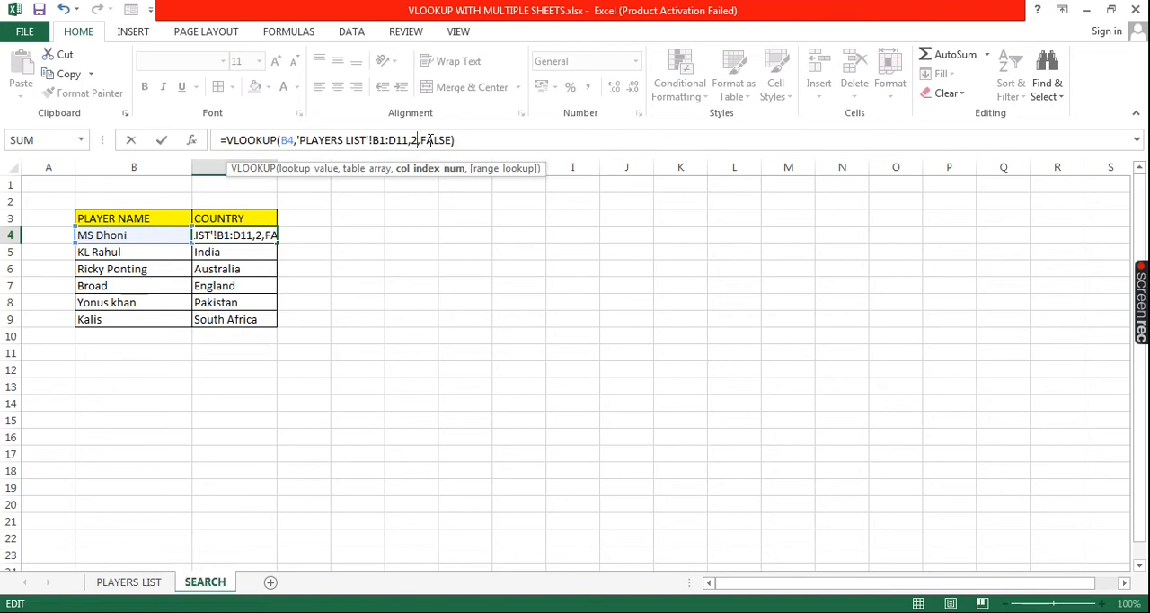
key(Return)
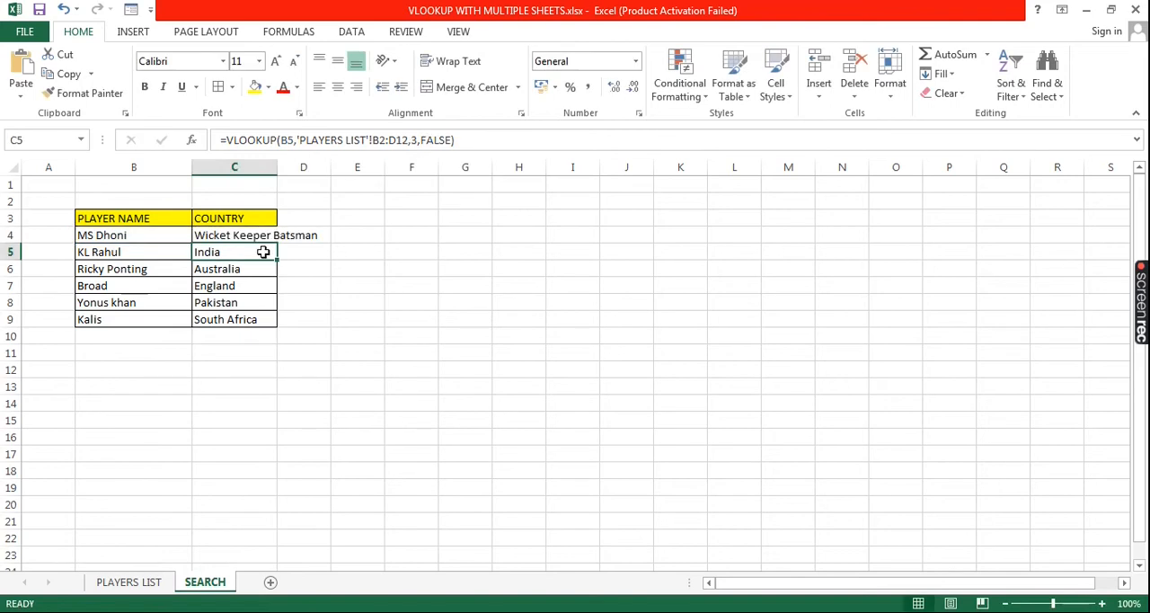
Fill the edited C4 formula down through C9 and check the formula in C9
click(235, 233)
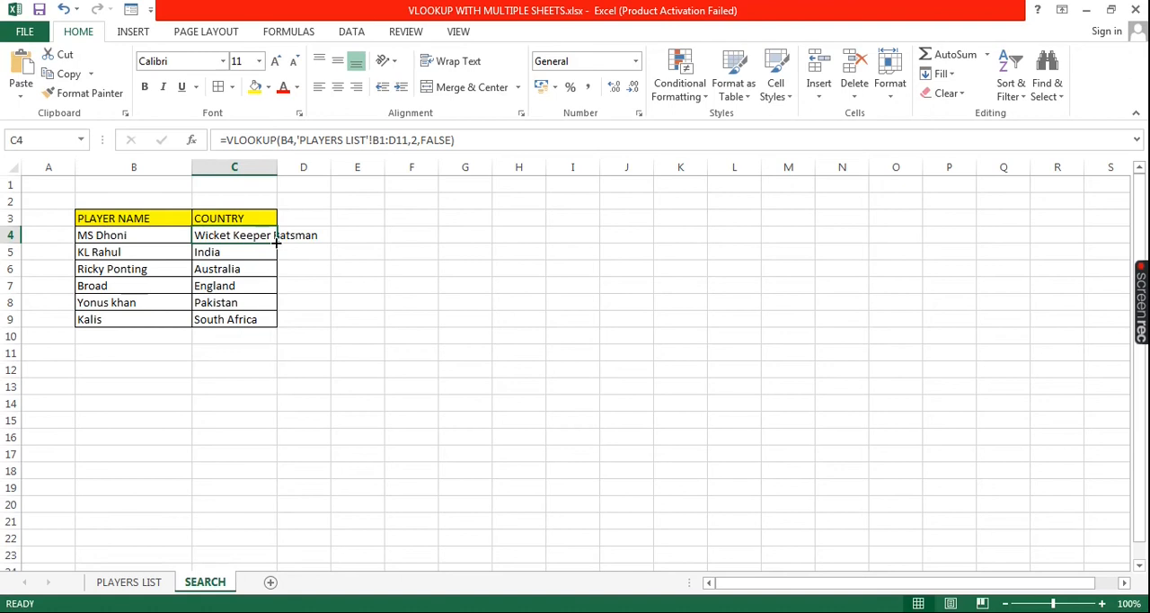
double_click(276, 240)
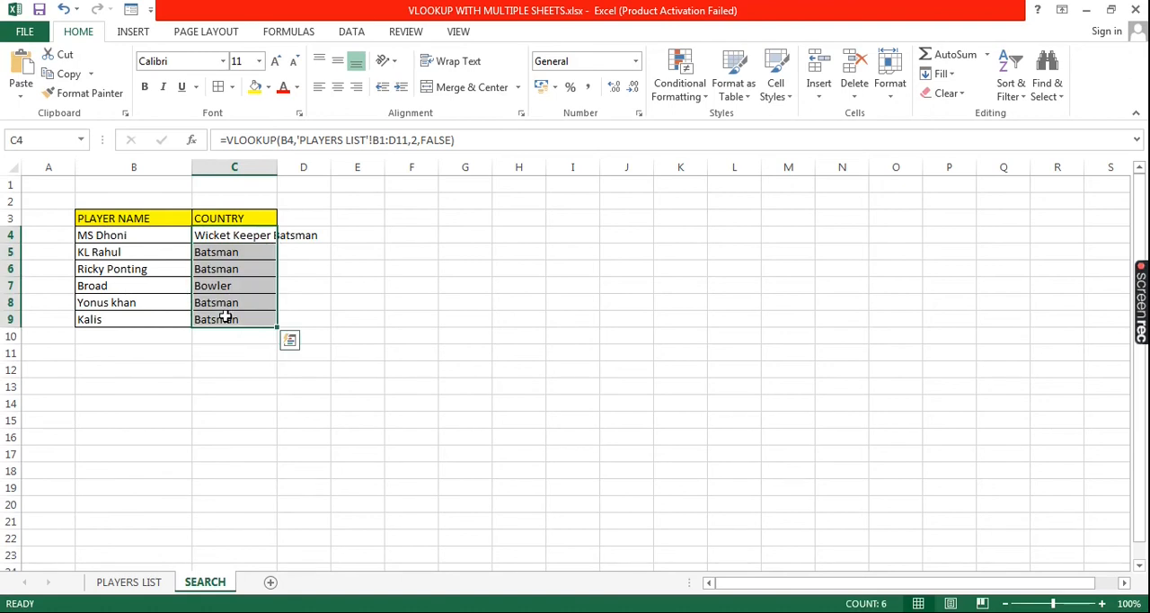
click(225, 319)
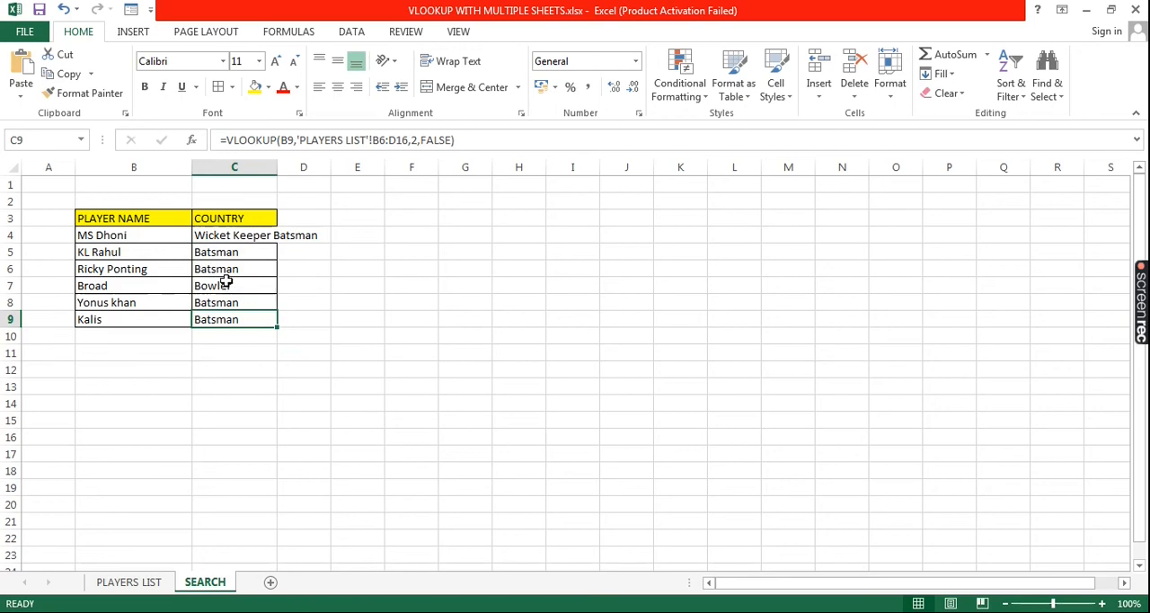